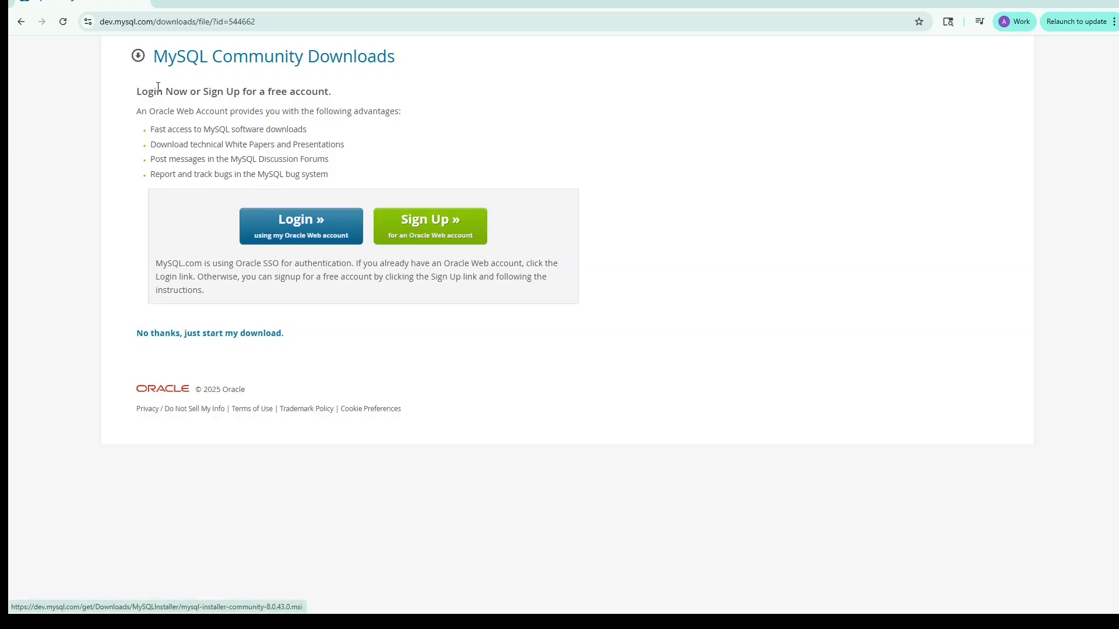
Step: Download the MySQL Community installer without signing in and launch the downloaded file
{"action": "left_click", "coordinate": [175, 335]}
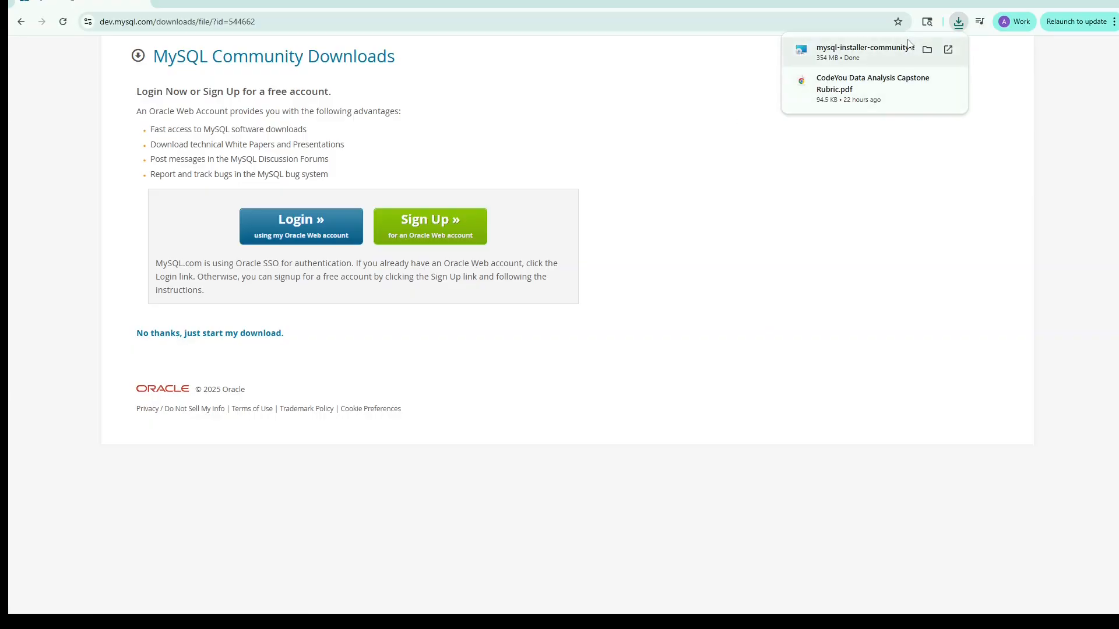
{"action": "left_click", "coordinate": [859, 58]}
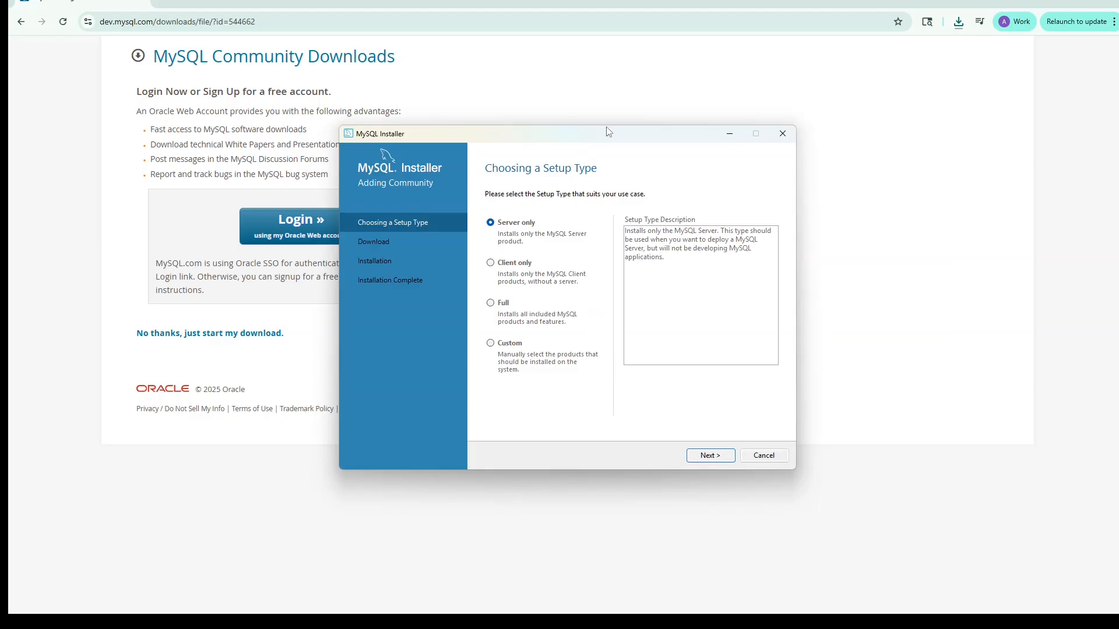
{"action": "left_click_drag", "start_coordinate": [565, 138], "coordinate": [583, 91]}
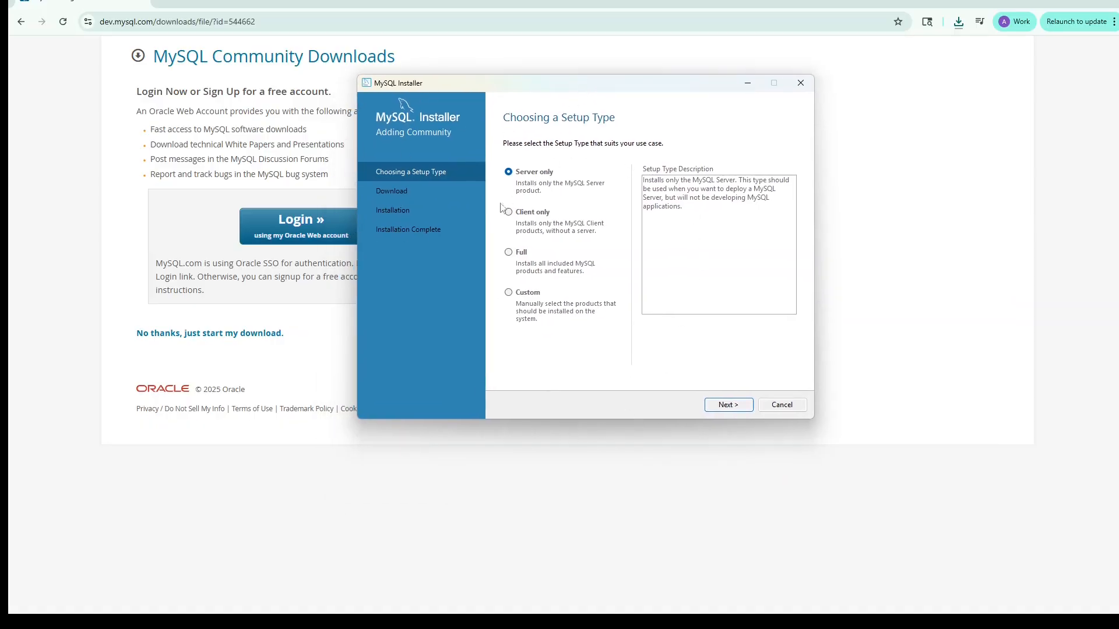
Step: Choose the Custom setup type and add MySQL Server 8.0.43 - X64 to the products to be installed
{"action": "left_click", "coordinate": [509, 292]}
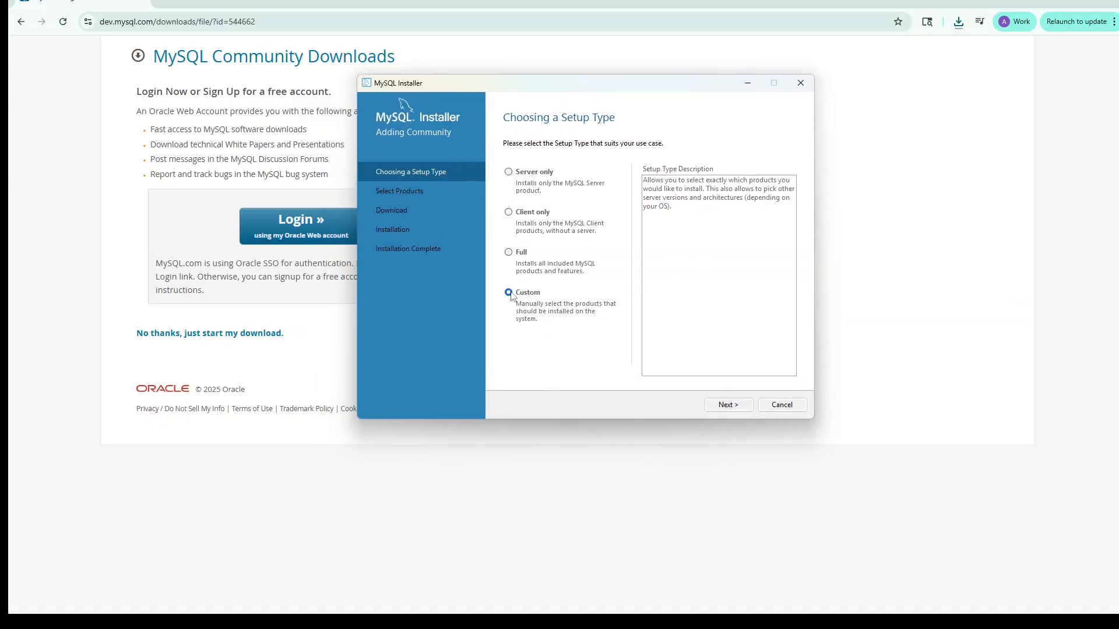
{"action": "left_click", "coordinate": [732, 406]}
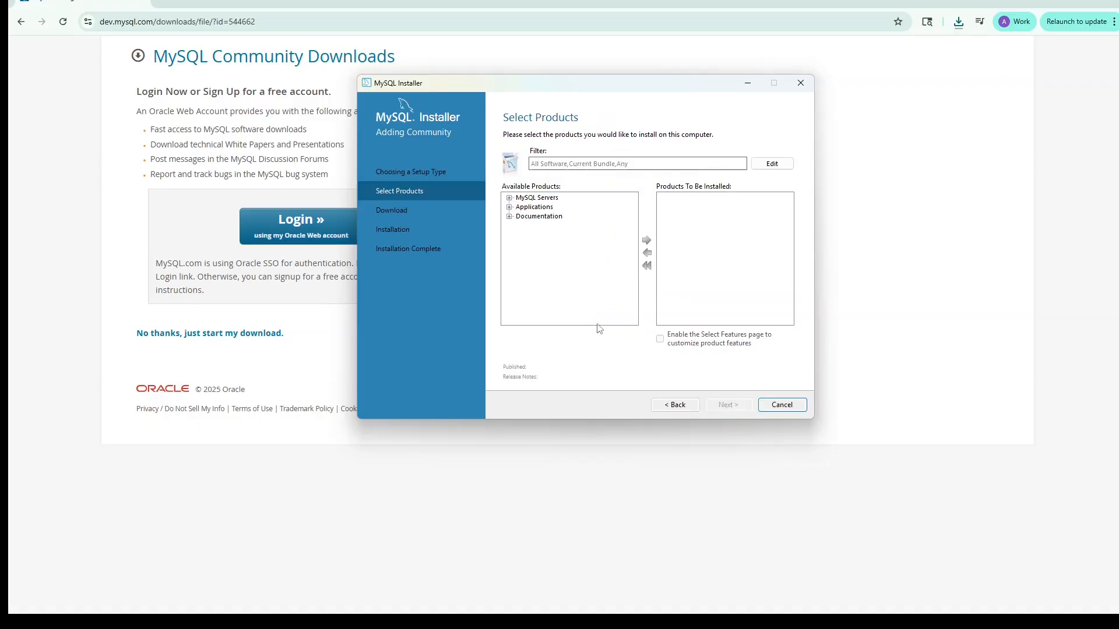
{"action": "left_click", "coordinate": [508, 198]}
{"action": "left_click", "coordinate": [521, 207]}
{"action": "left_click", "coordinate": [531, 216]}
{"action": "left_click", "coordinate": [588, 227]}
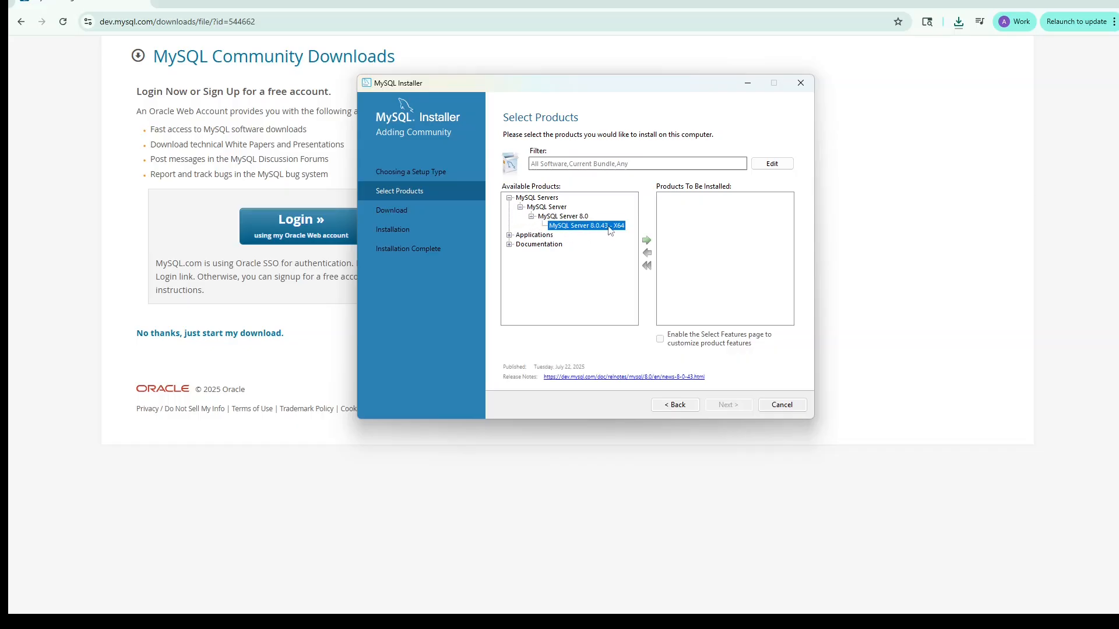
{"action": "left_click", "coordinate": [647, 241]}
Step: Add MySQL Workbench 8.0.43 from the Applications category to the products to be installed
{"action": "left_click", "coordinate": [510, 235]}
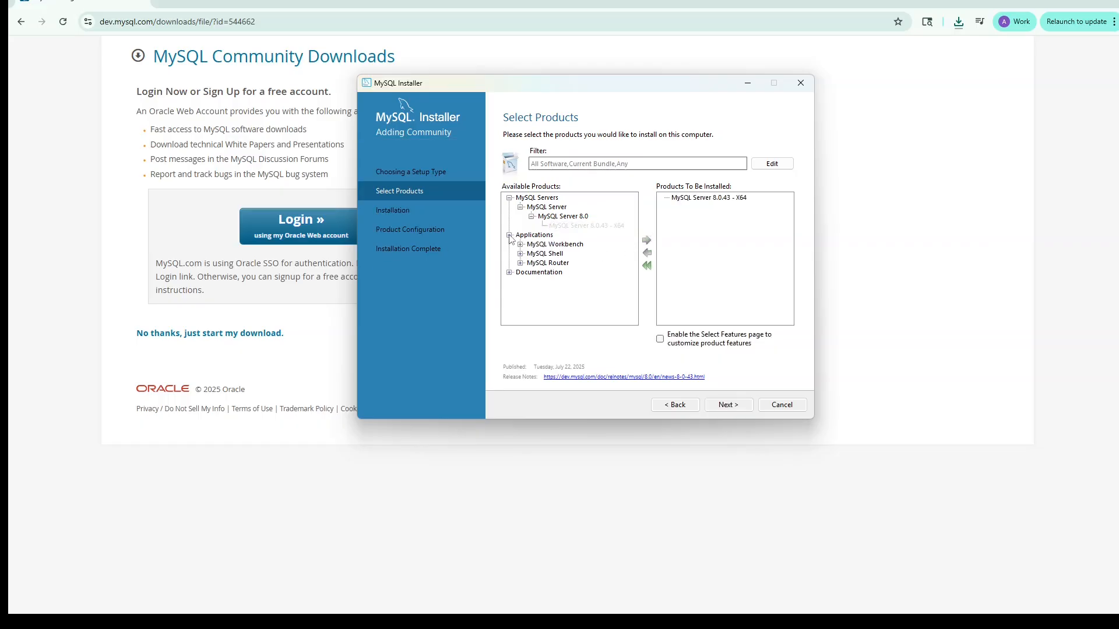
{"action": "left_click", "coordinate": [520, 244]}
{"action": "left_click", "coordinate": [532, 253]}
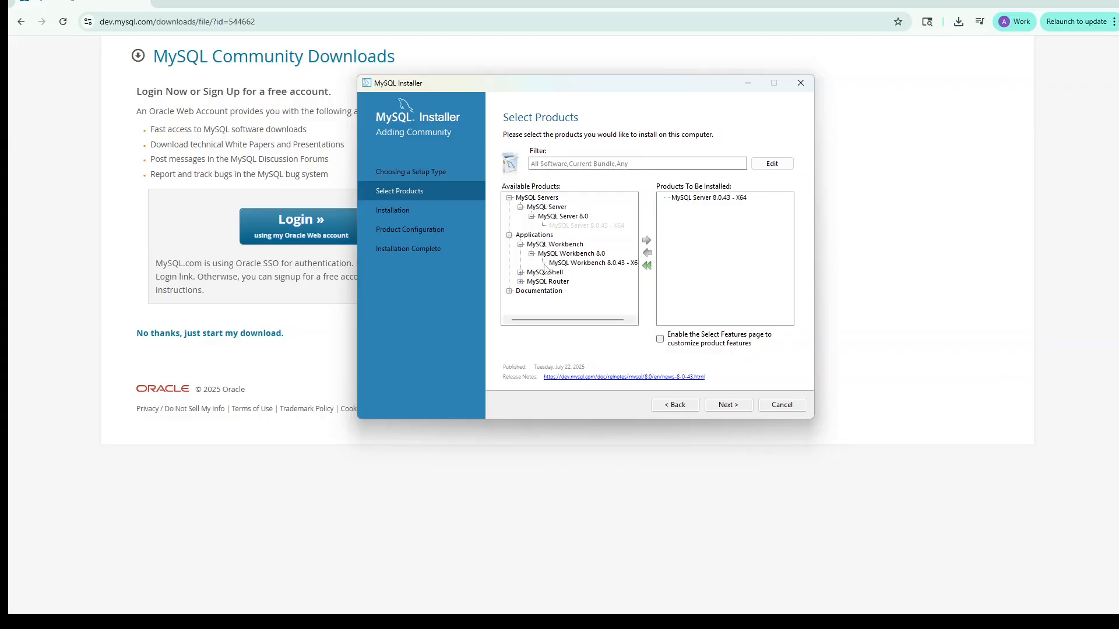
{"action": "left_click", "coordinate": [563, 264]}
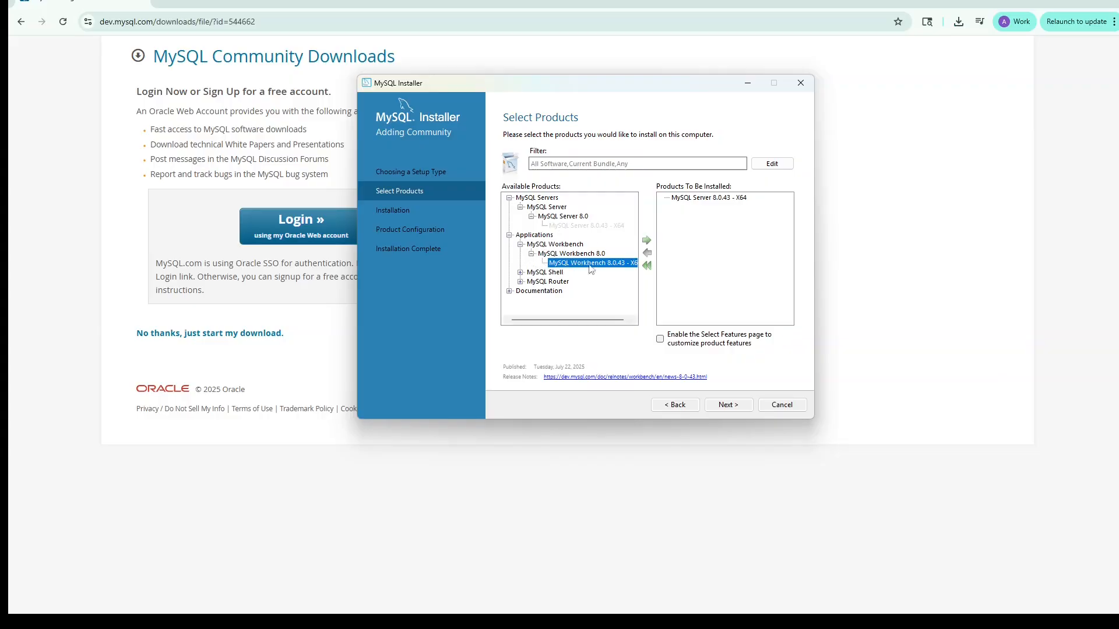
{"action": "left_click", "coordinate": [646, 241]}
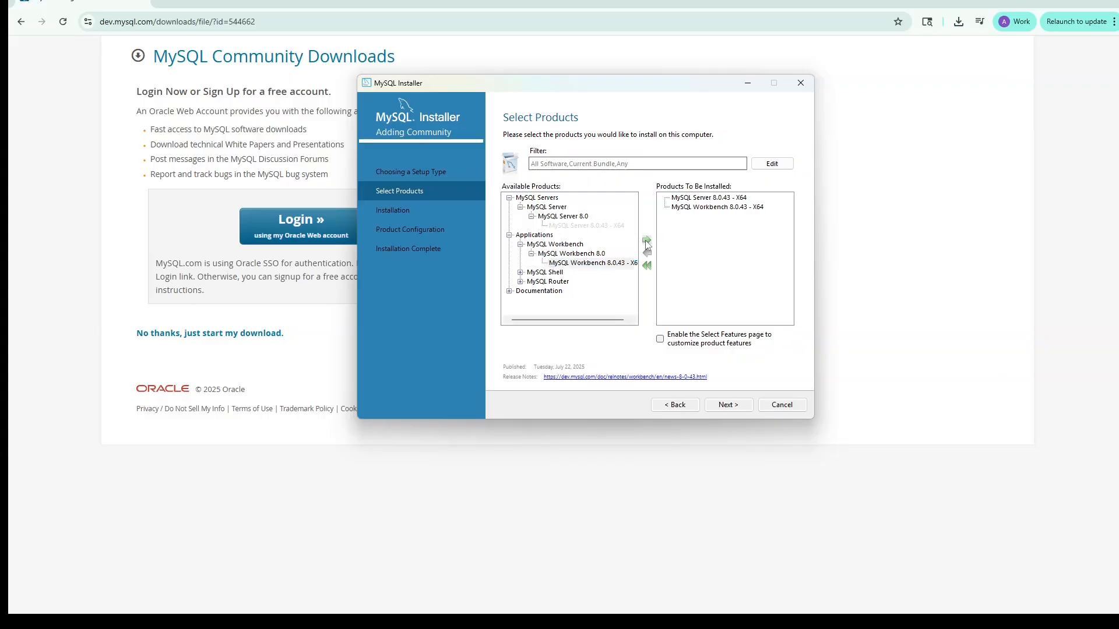
Step: Add MySQL Shell 8.0.43 - X64 to the products to be installed
{"action": "left_click", "coordinate": [520, 272]}
{"action": "left_click", "coordinate": [531, 281]}
{"action": "left_click", "coordinate": [576, 290]}
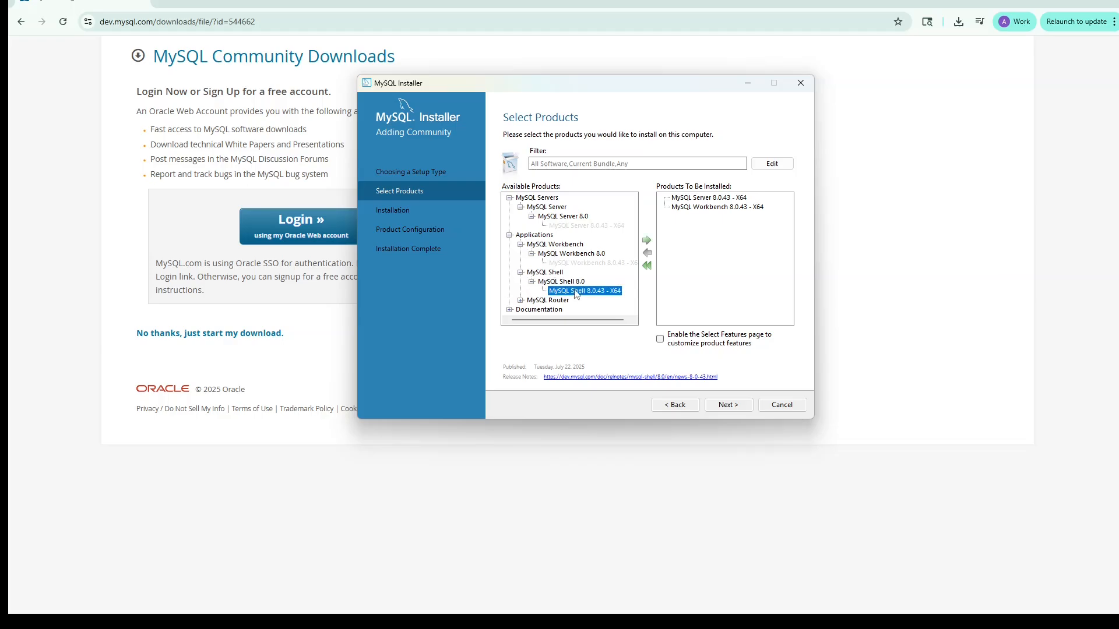
{"action": "left_click", "coordinate": [646, 242]}
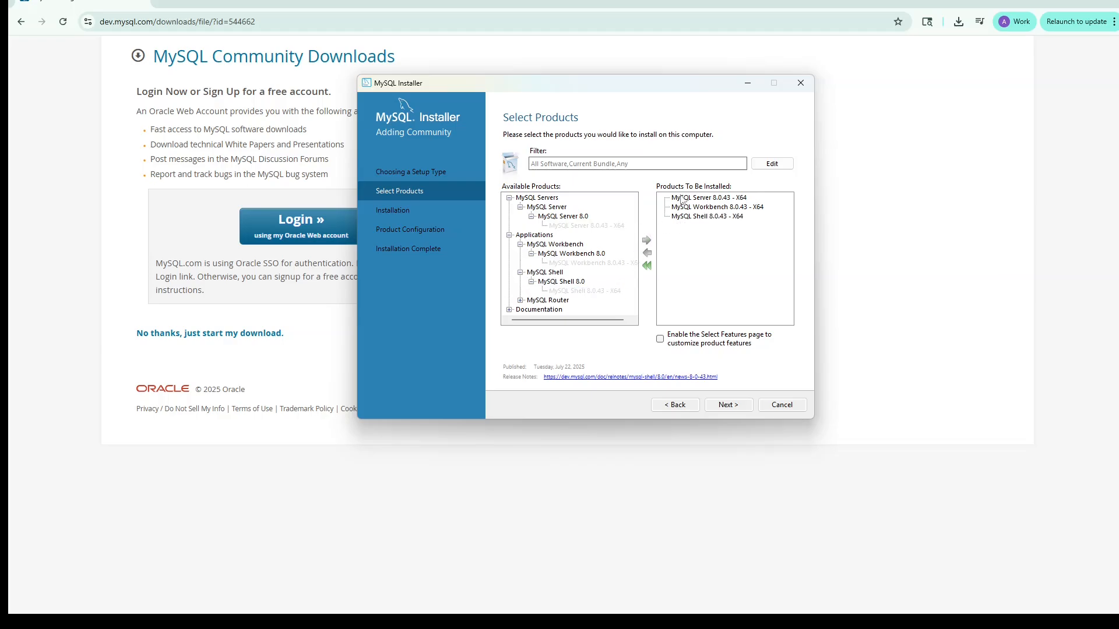
Step: Accept the existing install and data directories for MySQL Server and install the selected products
{"action": "left_click", "coordinate": [740, 408]}
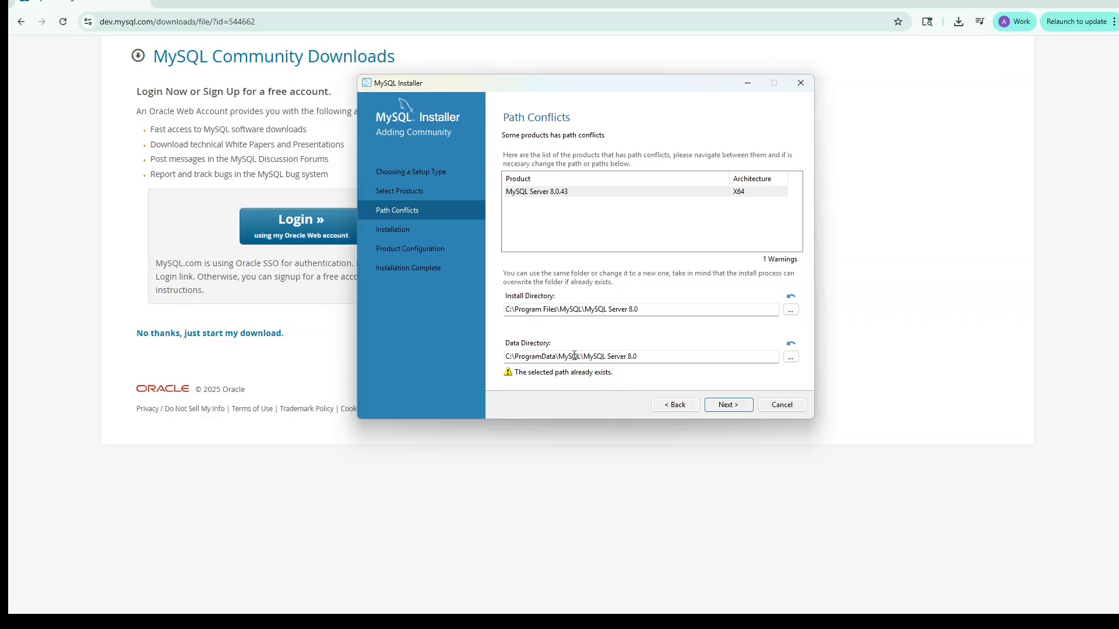
{"action": "left_click", "coordinate": [736, 410]}
{"action": "left_click", "coordinate": [655, 345]}
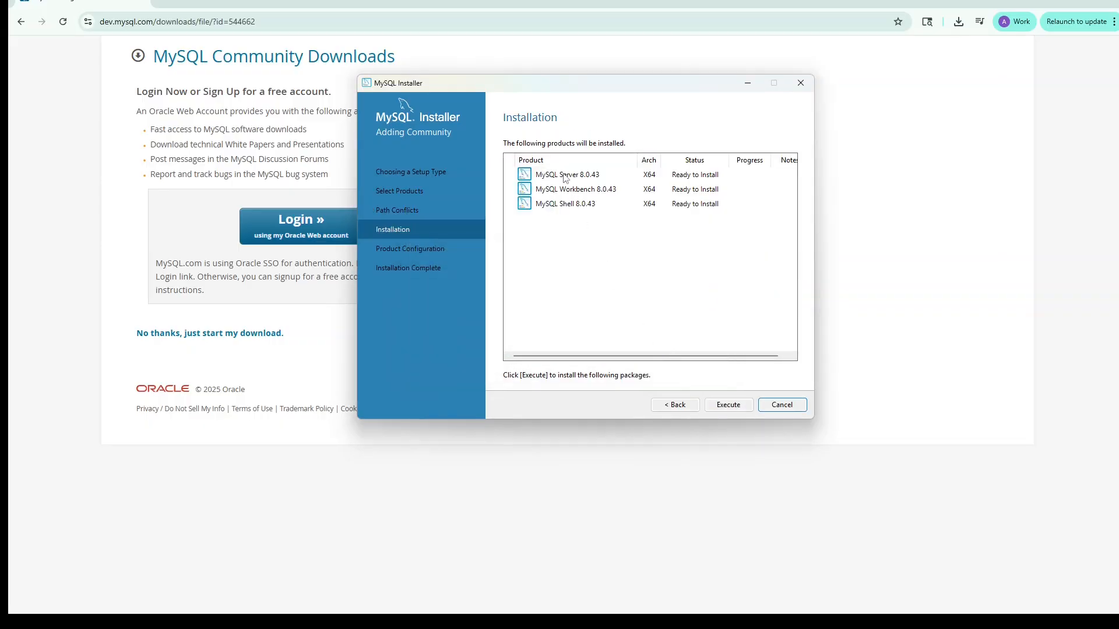
{"action": "left_click", "coordinate": [728, 405]}
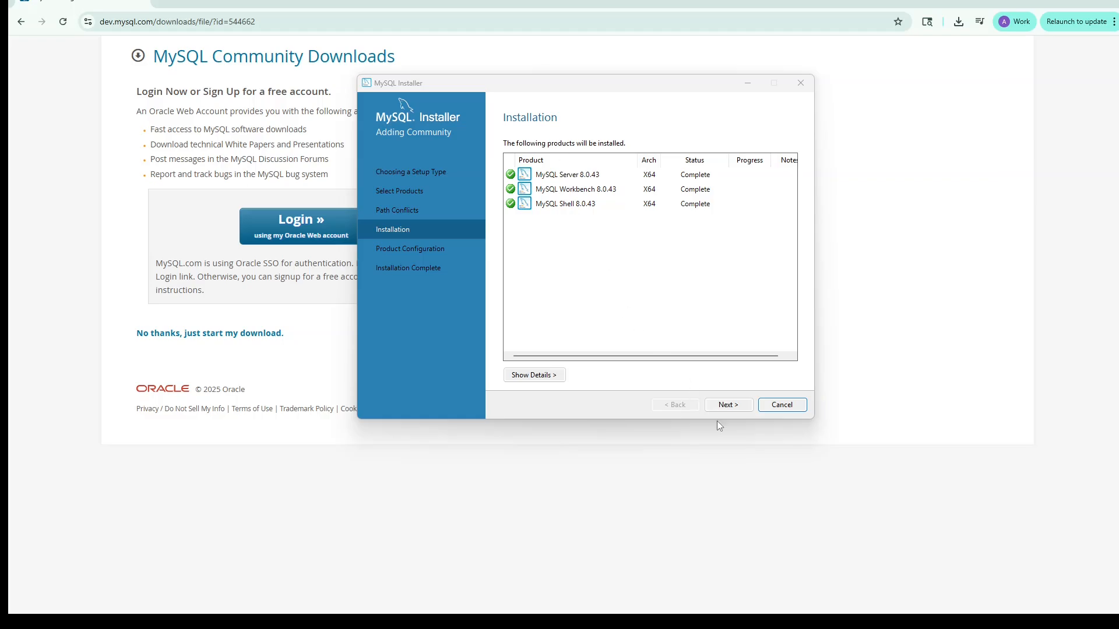
Step: Configure MySQL Server as a Development Computer on TCP/IP port 3306 with strong password encryption for authentication
{"action": "left_click", "coordinate": [725, 407]}
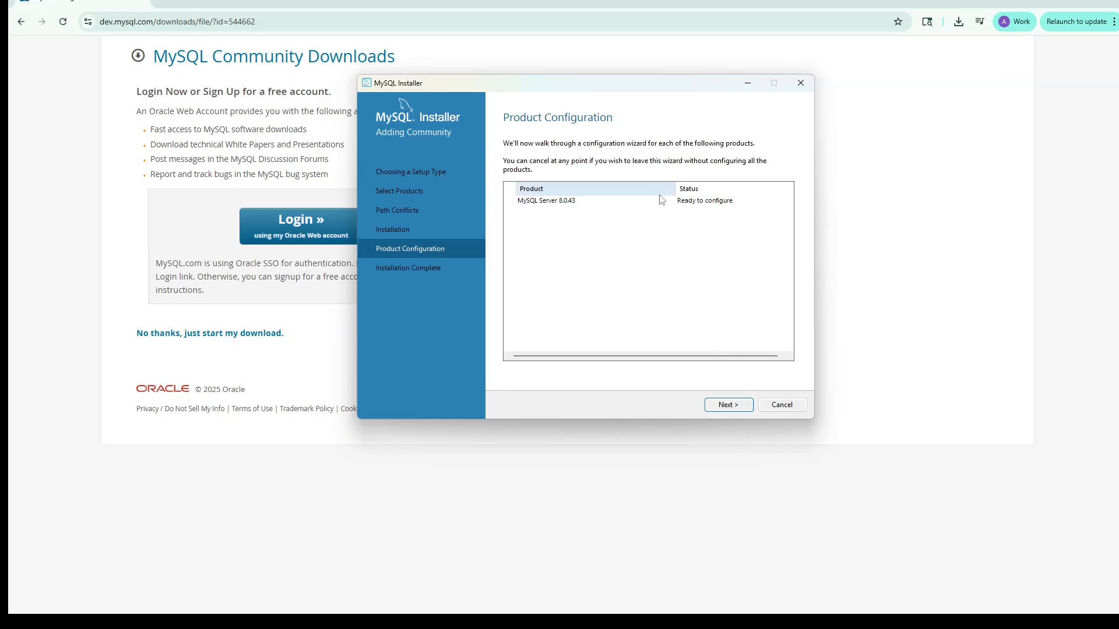
{"action": "left_click", "coordinate": [729, 405]}
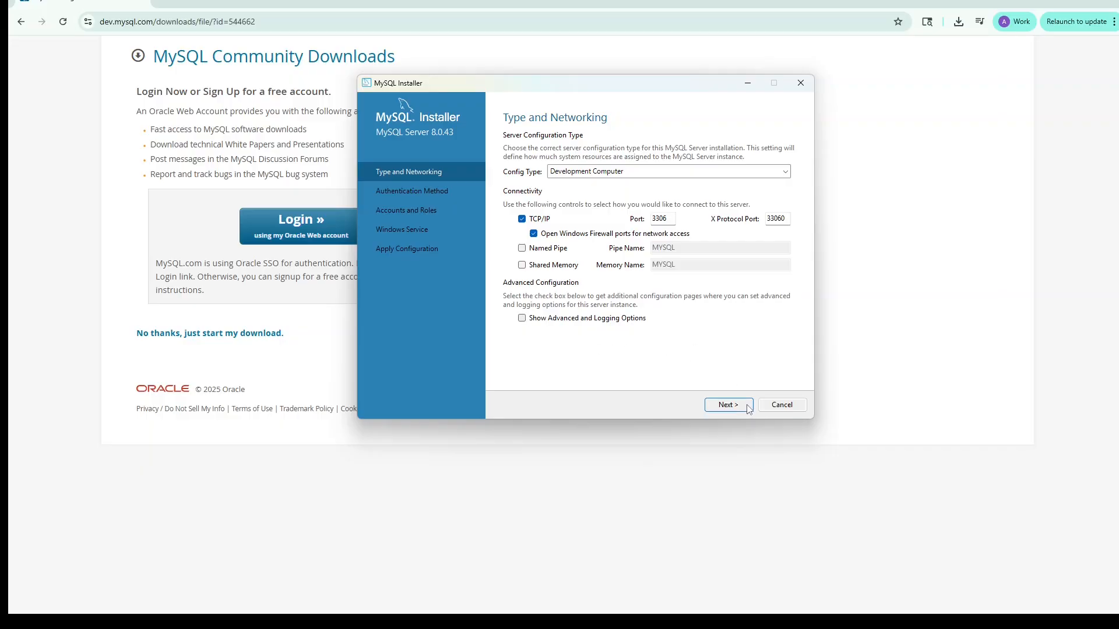
{"action": "left_click", "coordinate": [728, 405]}
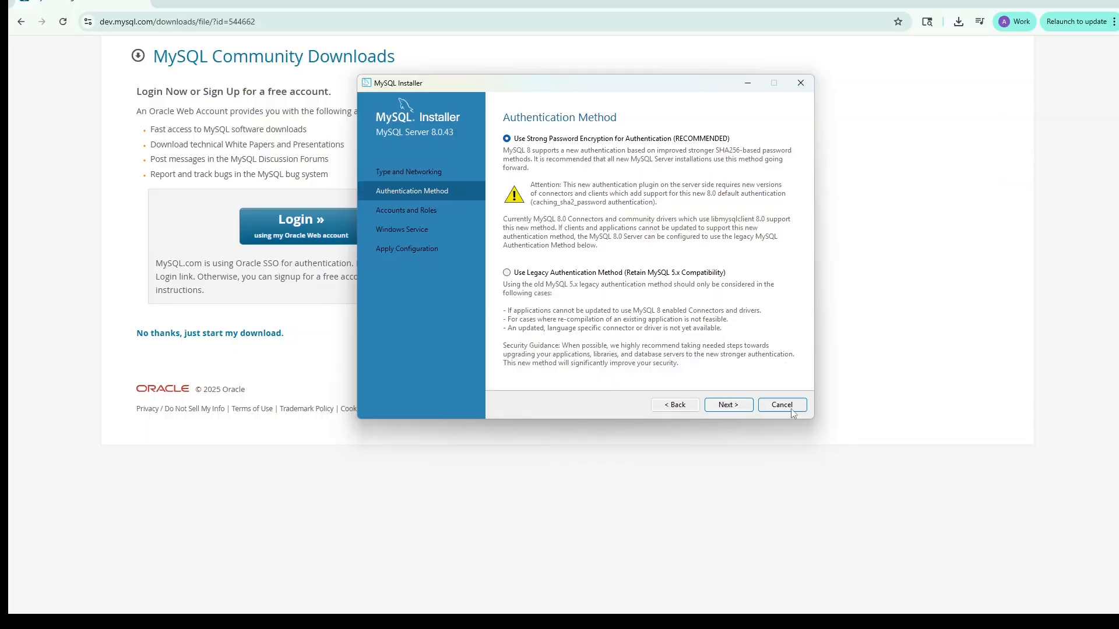
{"action": "left_click", "coordinate": [729, 405]}
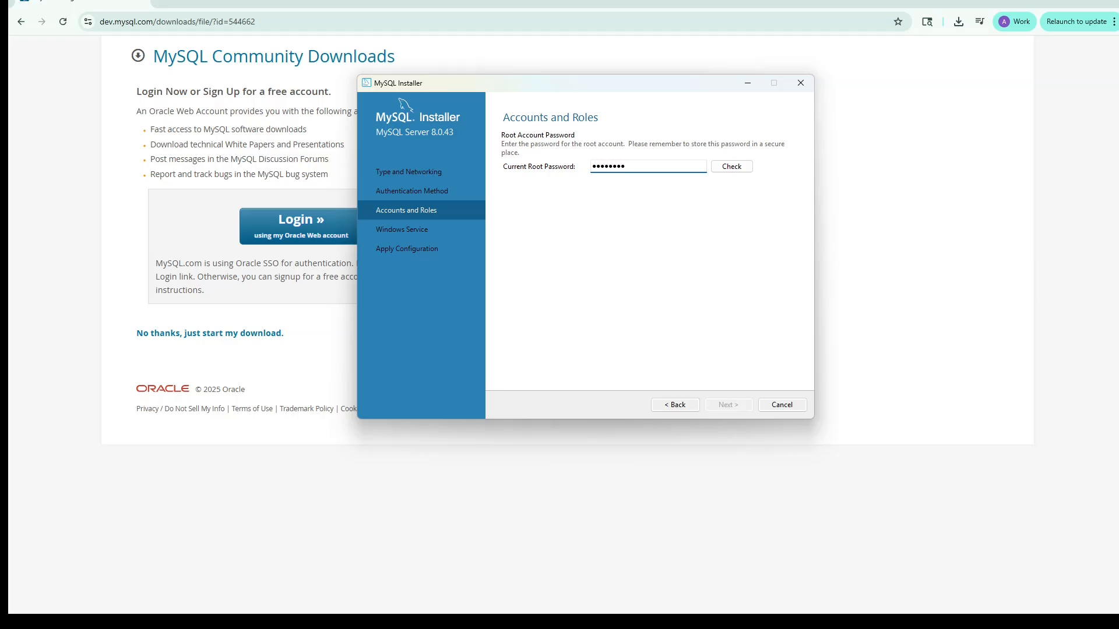
Step: Enter and check the current root password, and continue to the Windows service settings
{"action": "left_click", "coordinate": [734, 167]}
{"action": "left_click", "coordinate": [728, 405]}
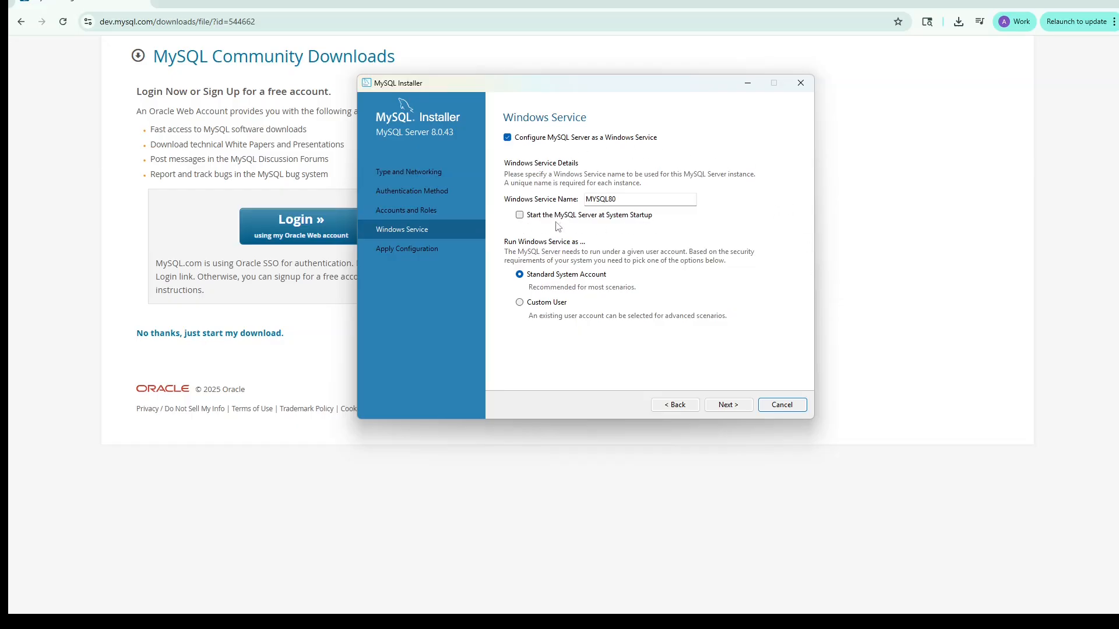
Step: Accept the MYSQL80 Windows service under the Standard System Account and apply the server configuration
{"action": "left_click", "coordinate": [519, 215]}
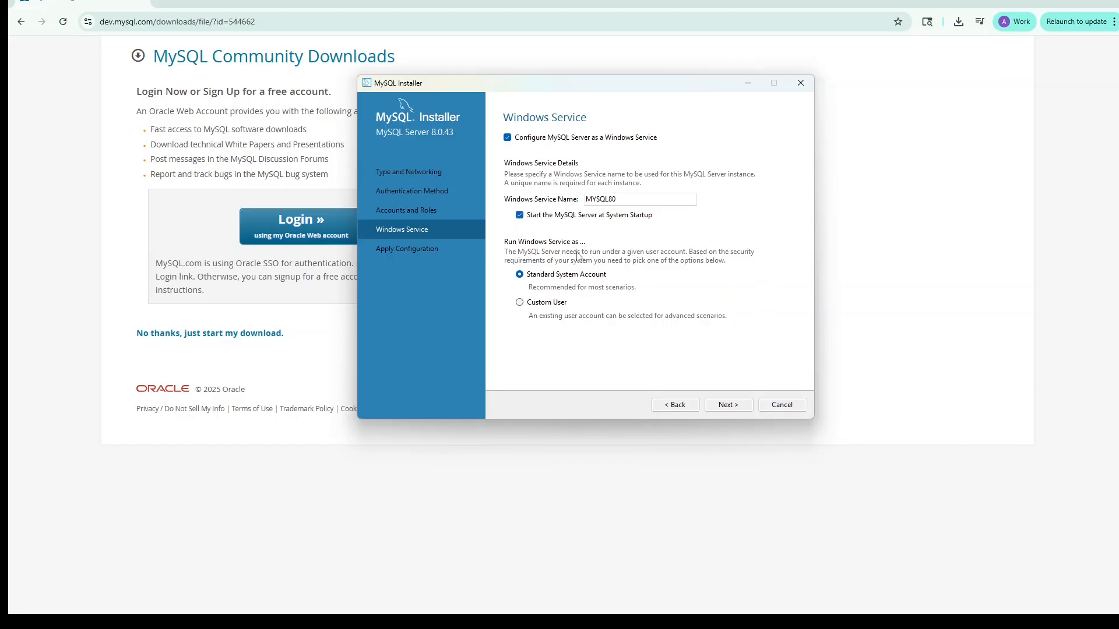
{"action": "left_click", "coordinate": [519, 215]}
{"action": "left_click", "coordinate": [728, 405]}
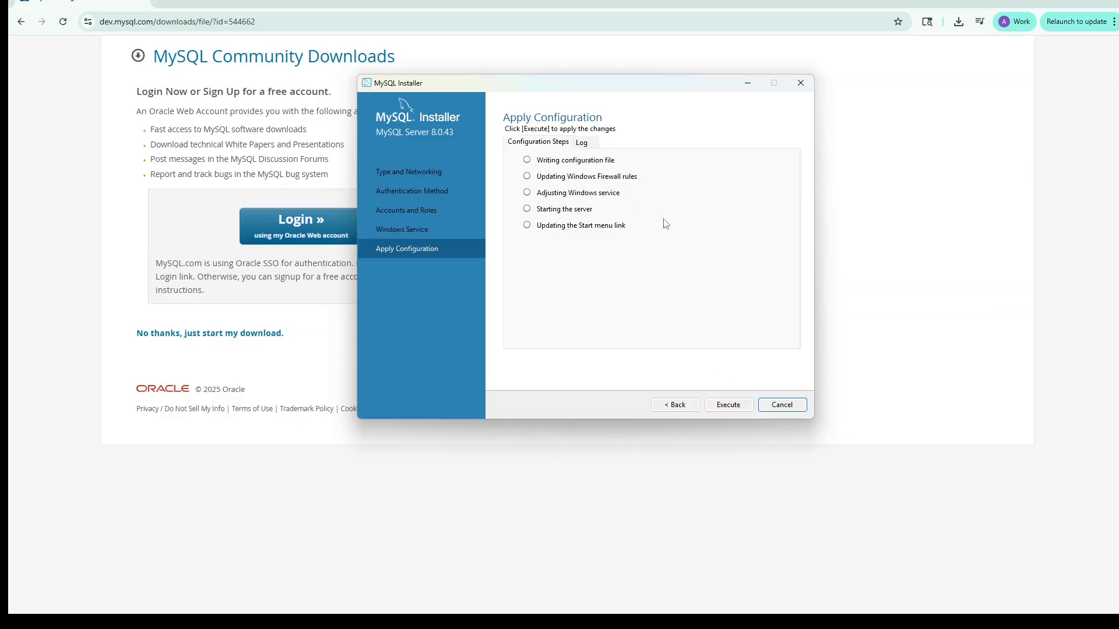
{"action": "left_click", "coordinate": [736, 407]}
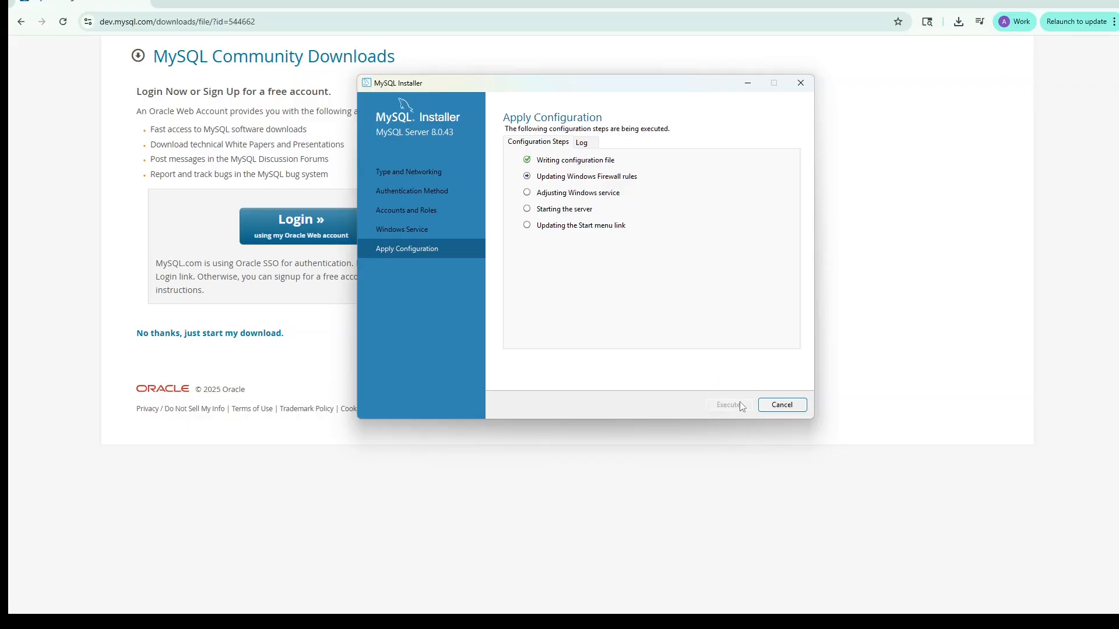
{"action": "left_click", "coordinate": [784, 408]}
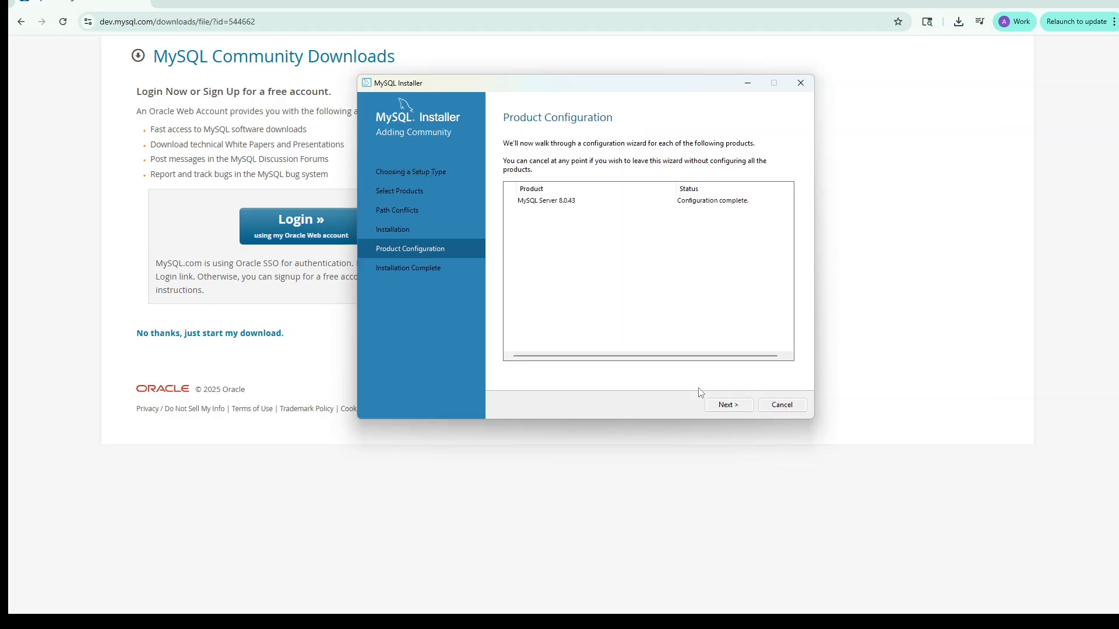
Step: Finish the installation with only MySQL Workbench set to start after setup, not MySQL Shell
{"action": "left_click", "coordinate": [726, 407]}
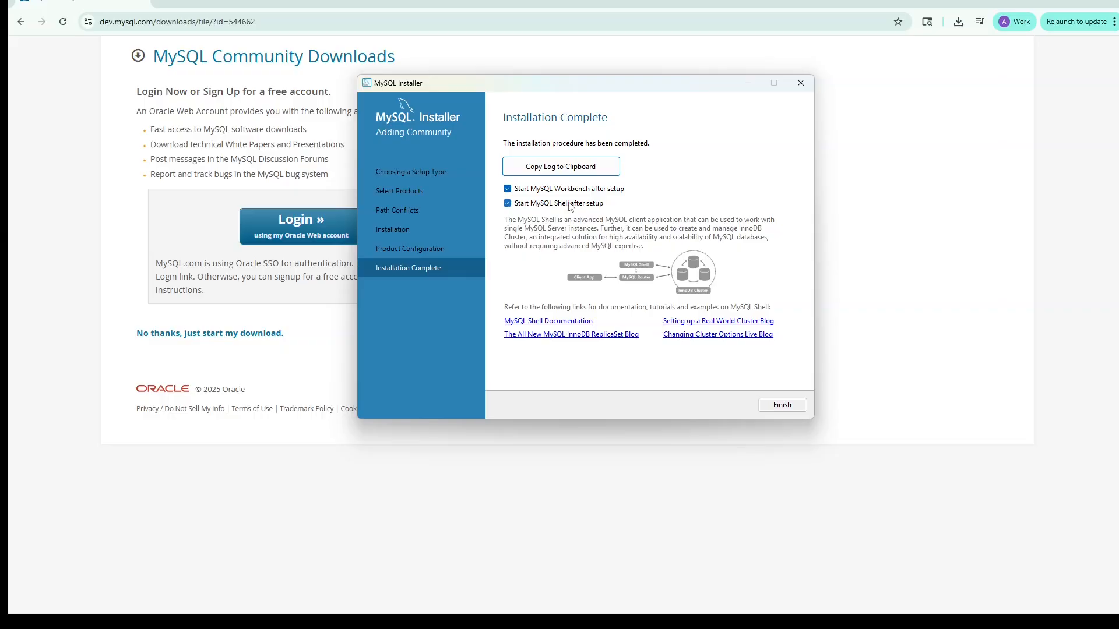
{"action": "left_click", "coordinate": [507, 204]}
{"action": "left_click", "coordinate": [780, 406]}
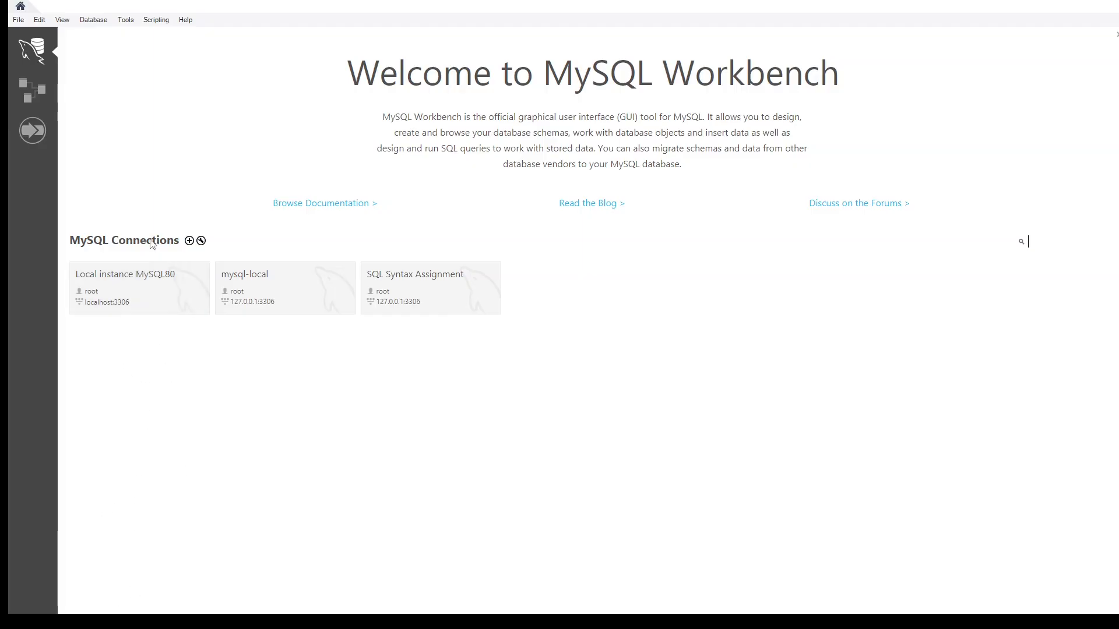
Step: Create a new MySQL connection in MySQL Workbench and name it "Code:You Connection"
{"action": "left_click", "coordinate": [190, 241]}
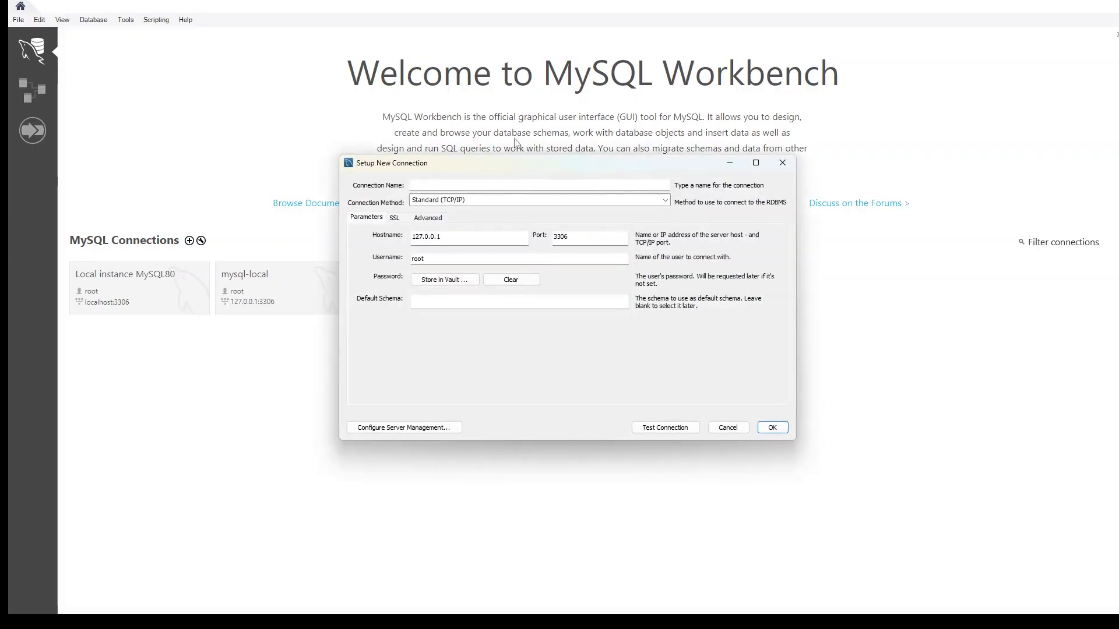
{"action": "left_click", "coordinate": [461, 186]}
{"action": "type", "text": "Code "}
{"action": "type", "text": "You Connection"}
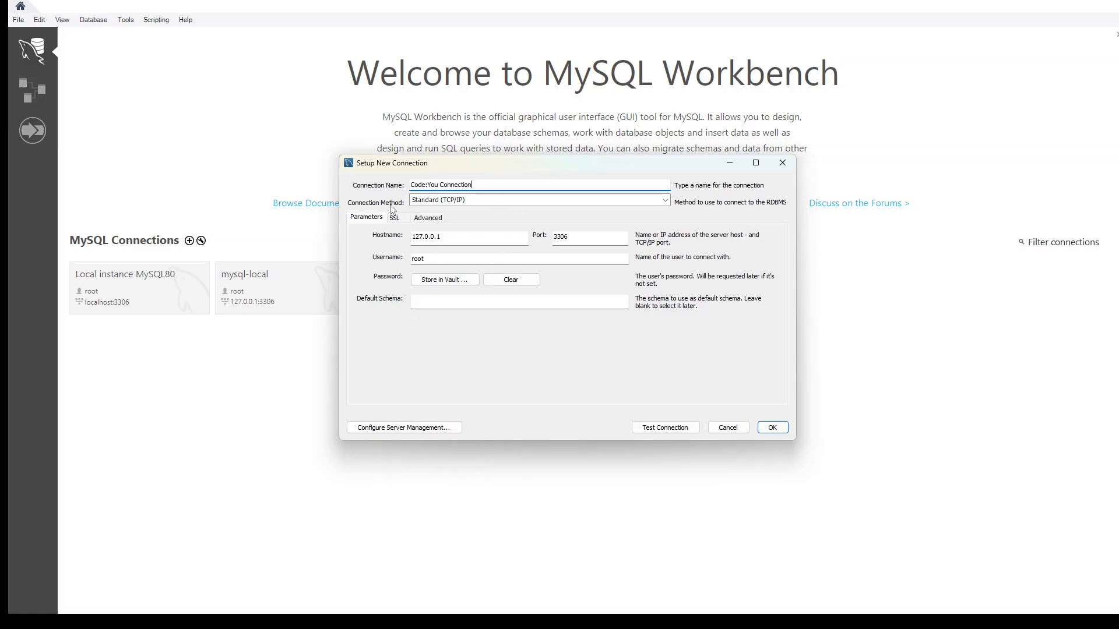
Step: Store the root user's password in the vault for the new connection
{"action": "left_click", "coordinate": [448, 284]}
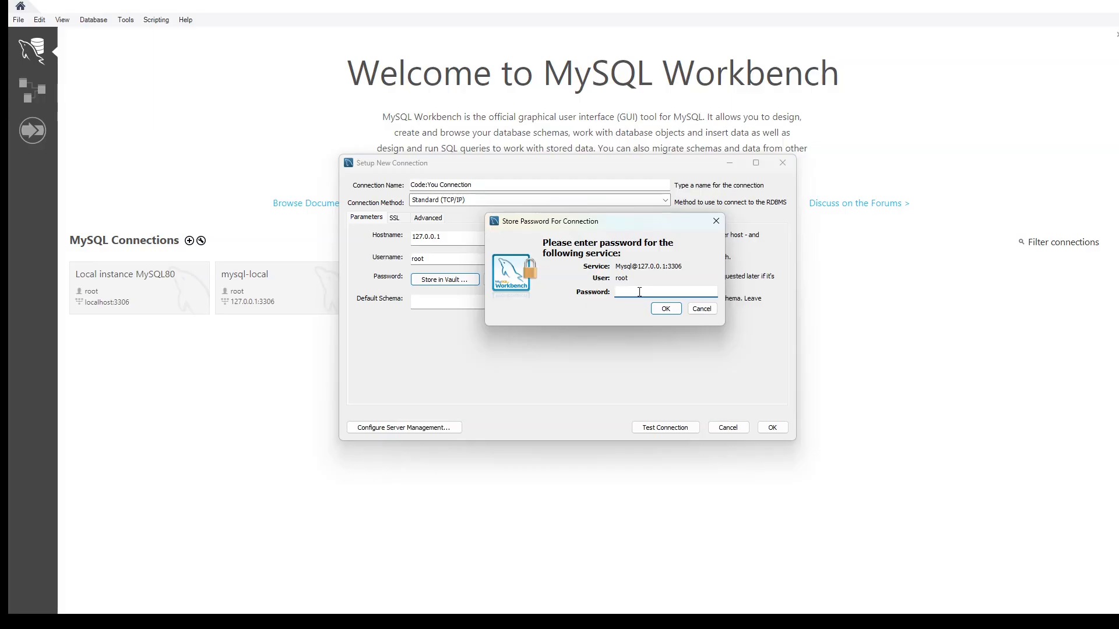
{"action": "type", "text": "****"}
{"action": "left_click", "coordinate": [668, 309]}
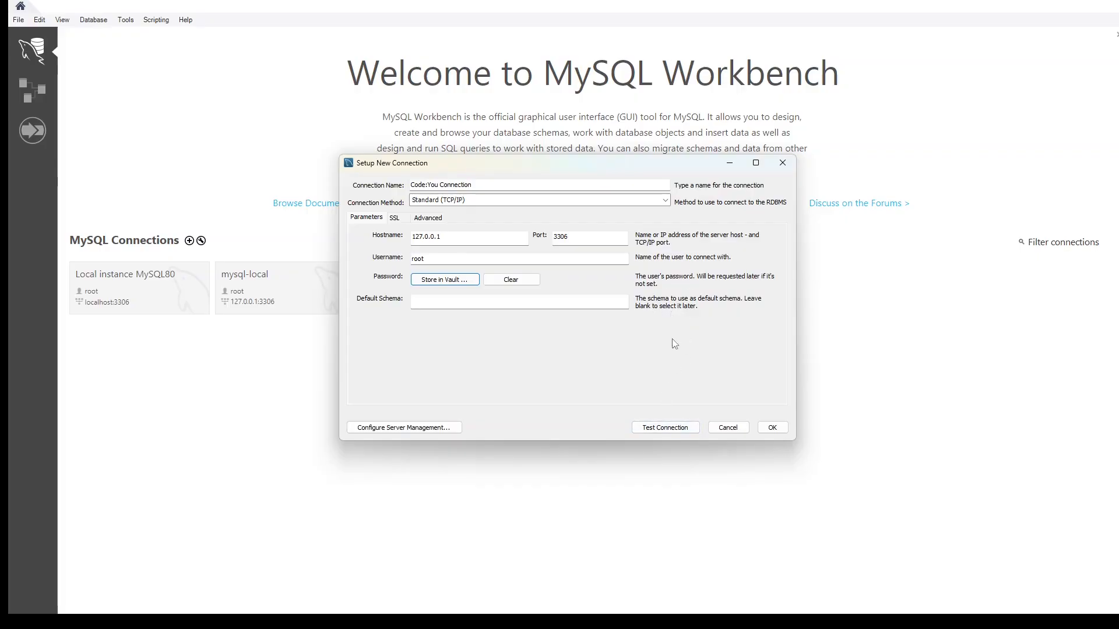
Step: Test the new Code:You Connection and save it
{"action": "left_click", "coordinate": [663, 429]}
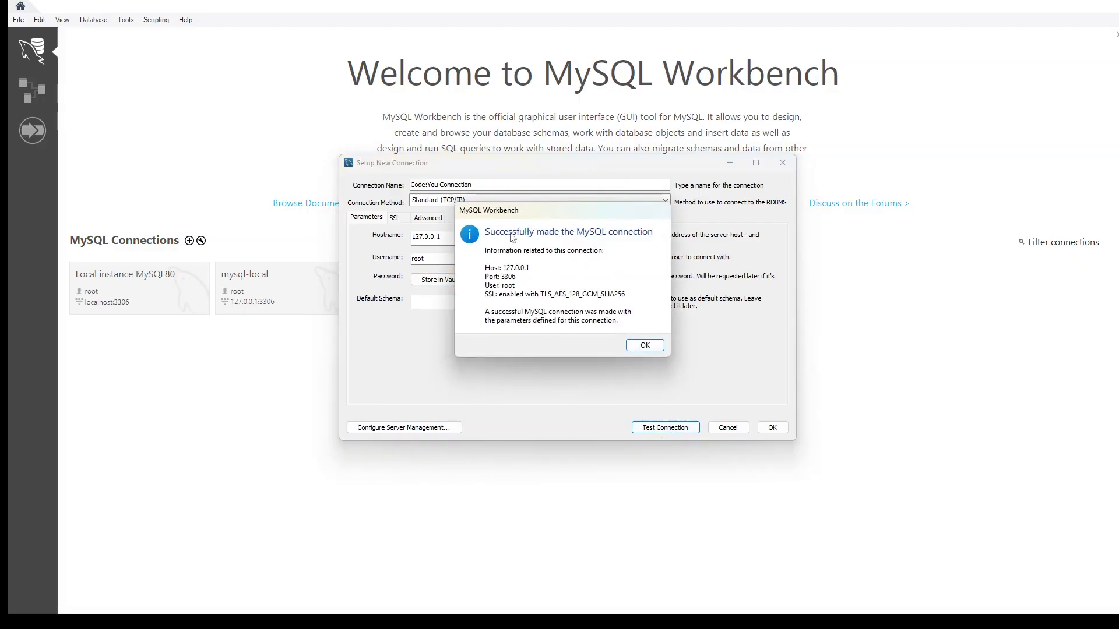
{"action": "left_click", "coordinate": [645, 344]}
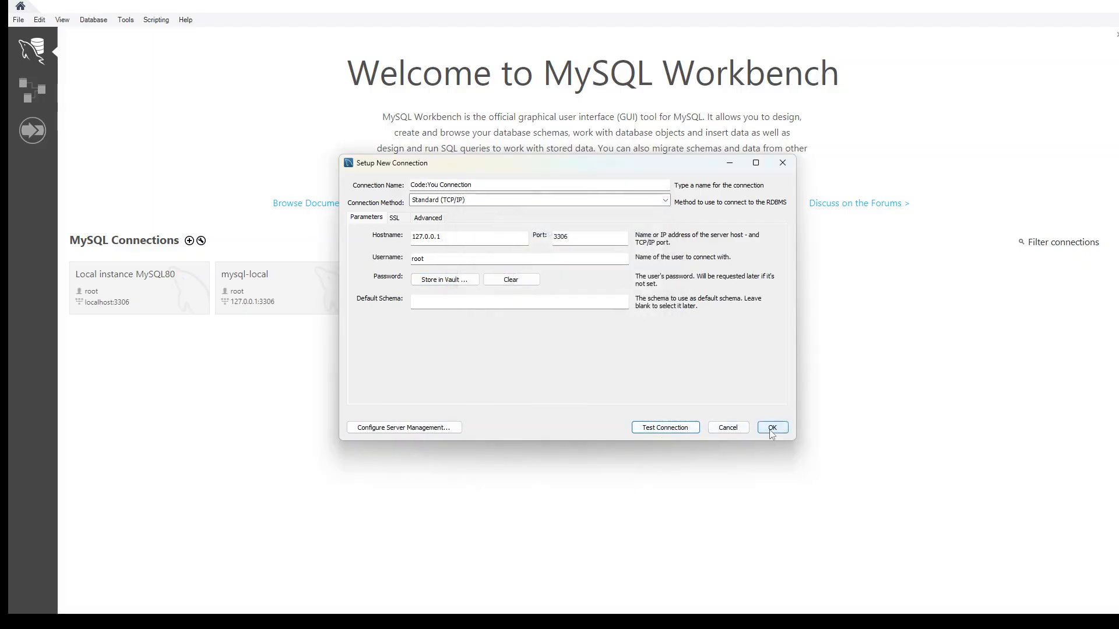
{"action": "left_click", "coordinate": [772, 427]}
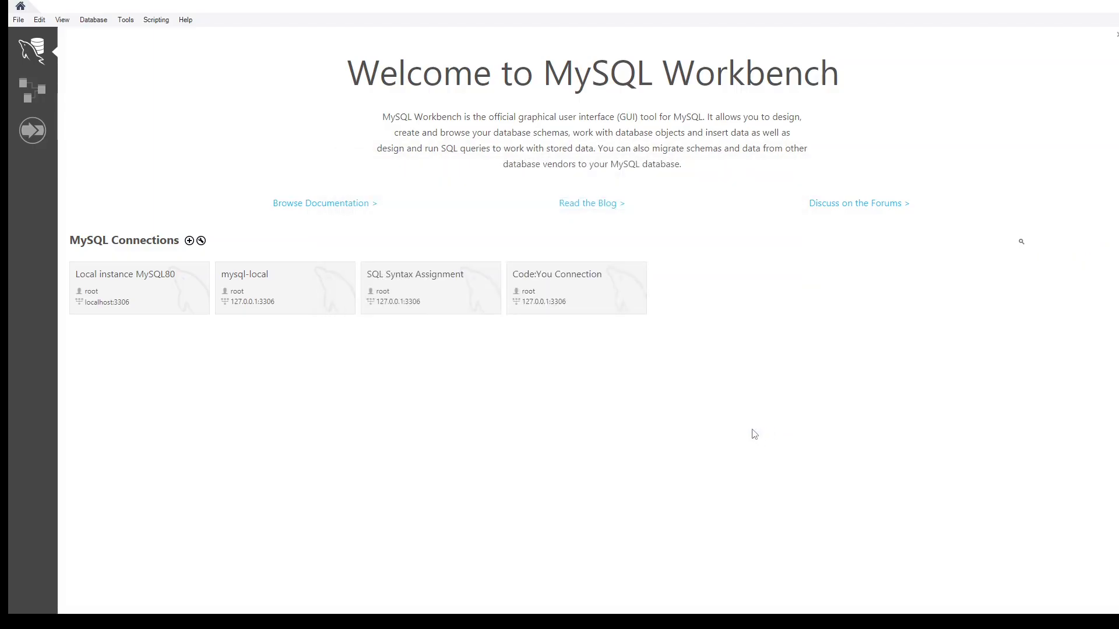
Step: Open the Code:You Connection with its query editor ready for input, and close MySQL Workbench
{"action": "left_click", "coordinate": [574, 296]}
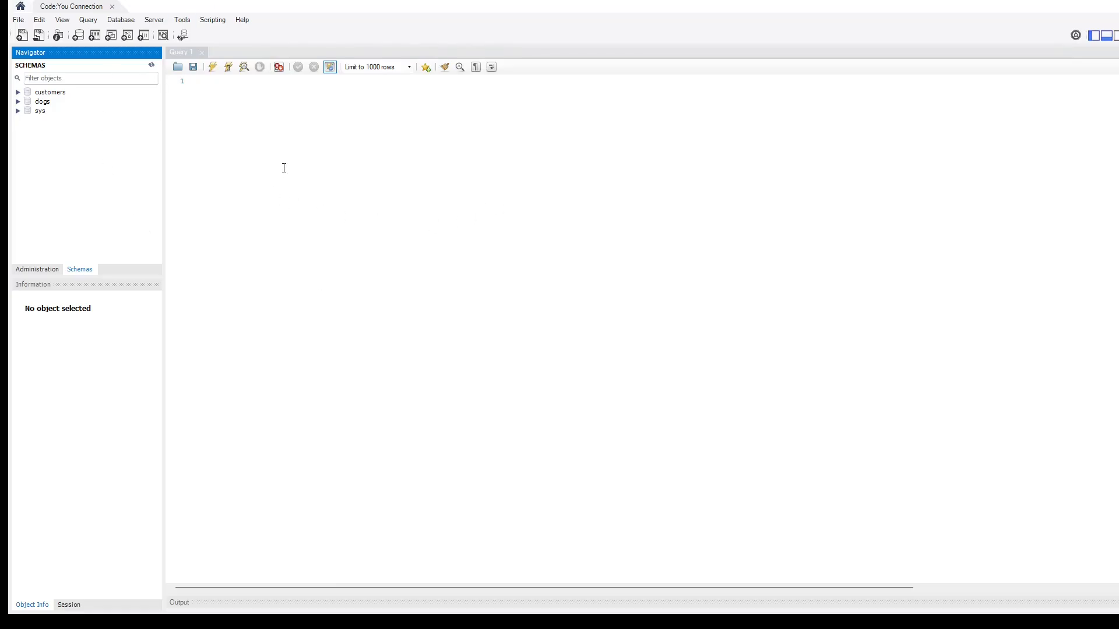
{"action": "left_click", "coordinate": [236, 81]}
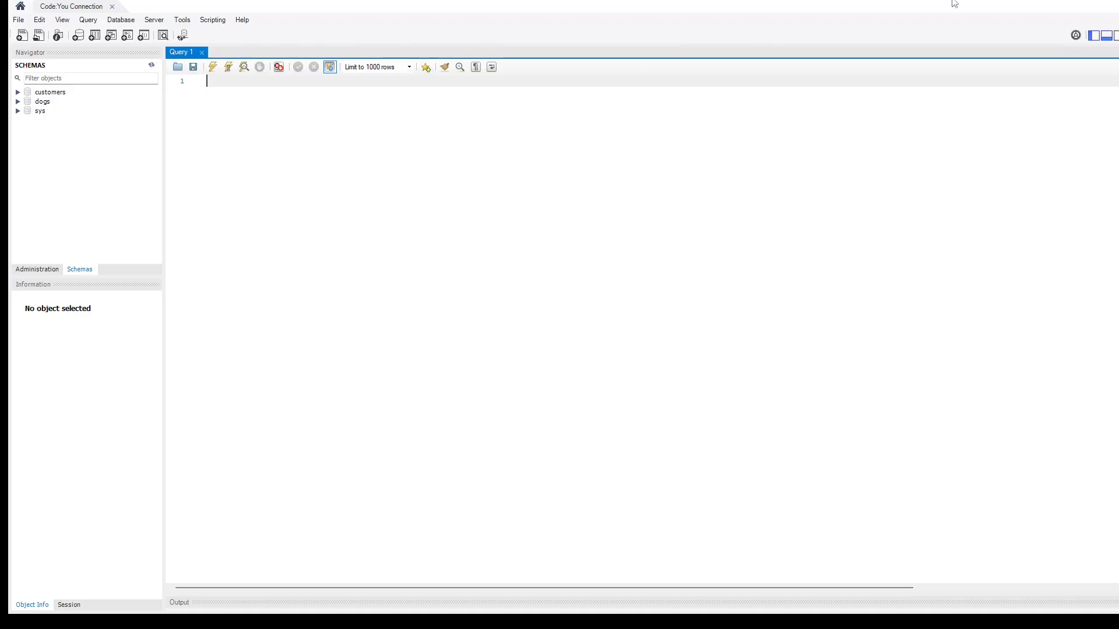
{"action": "left_click", "coordinate": [1113, 3]}
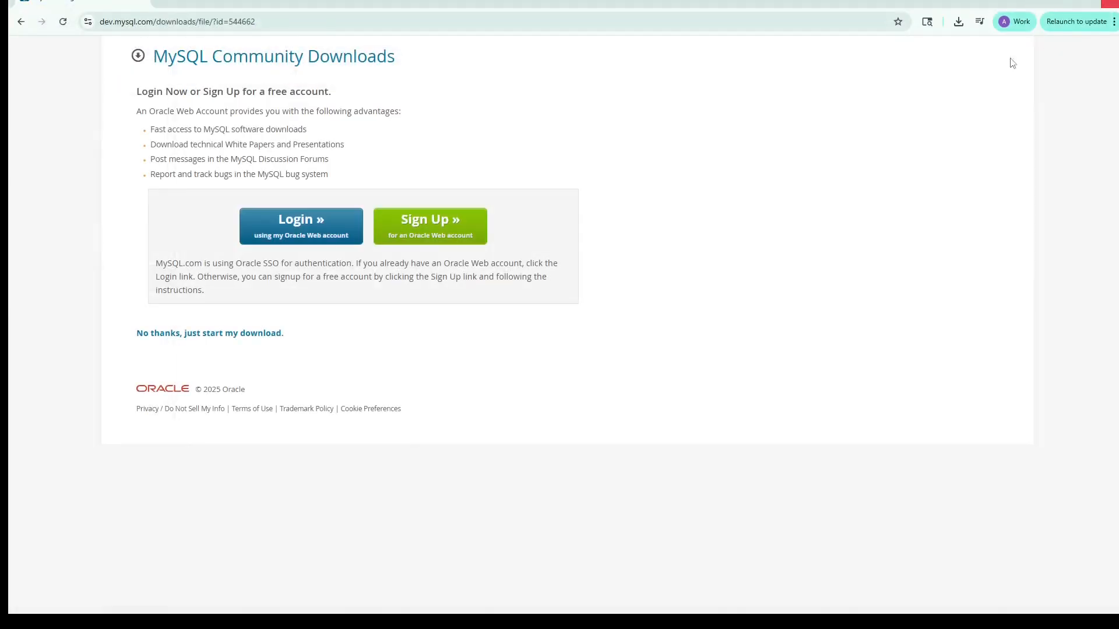
Step: Clear the MySQL download page and other open windows from the desktop and run services.msc to open Windows Services
{"action": "left_click", "coordinate": [1115, 3]}
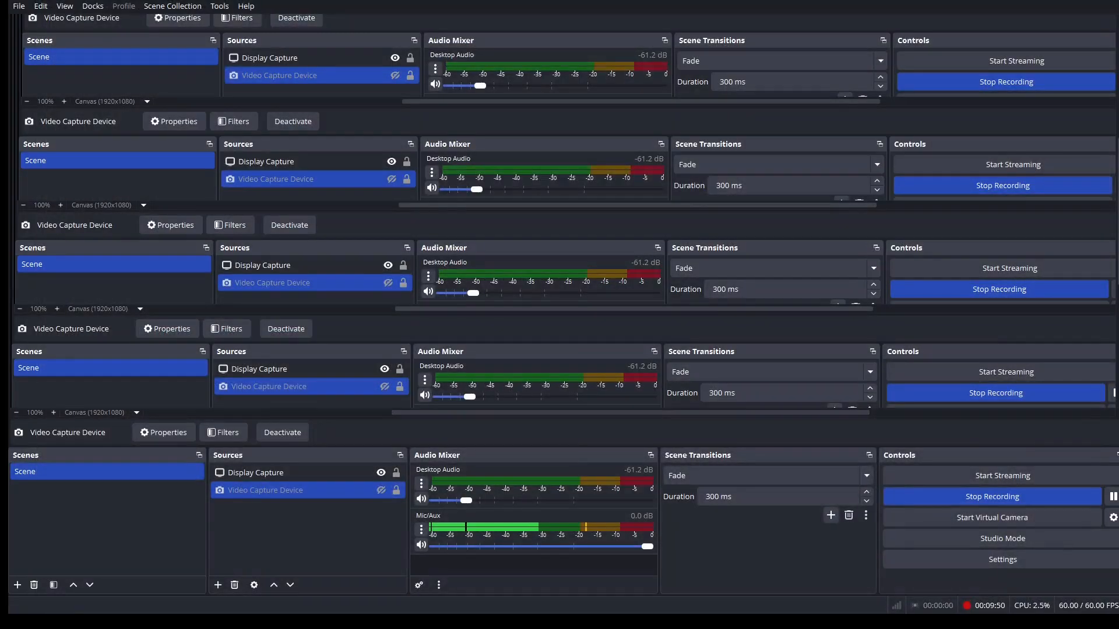
{"action": "left_click", "coordinate": [1061, 2]}
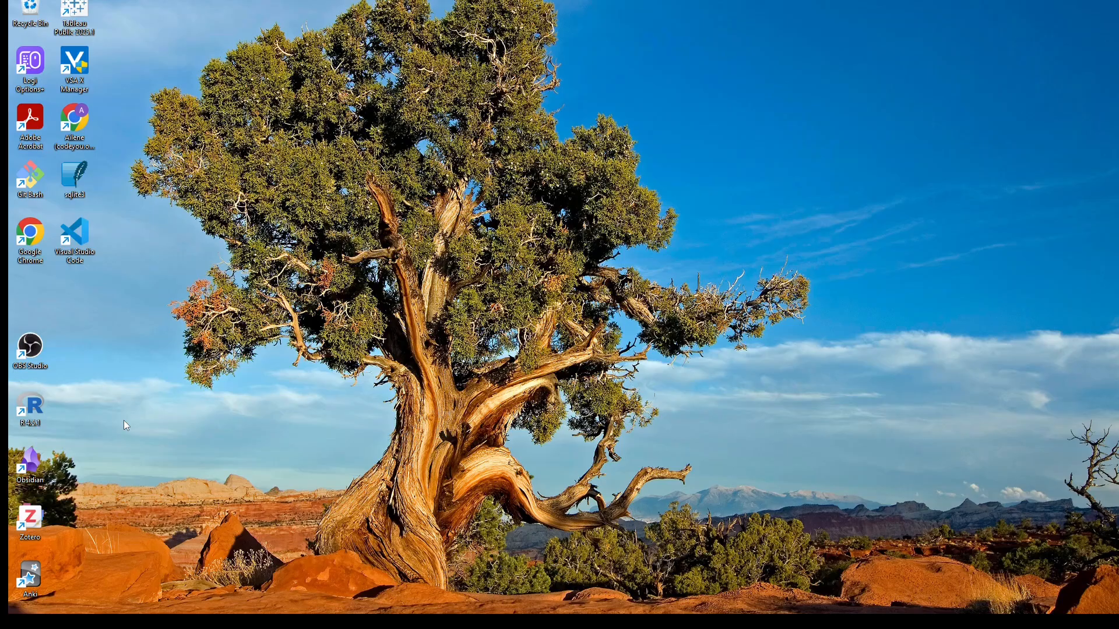
{"action": "key", "text": "super+r"}
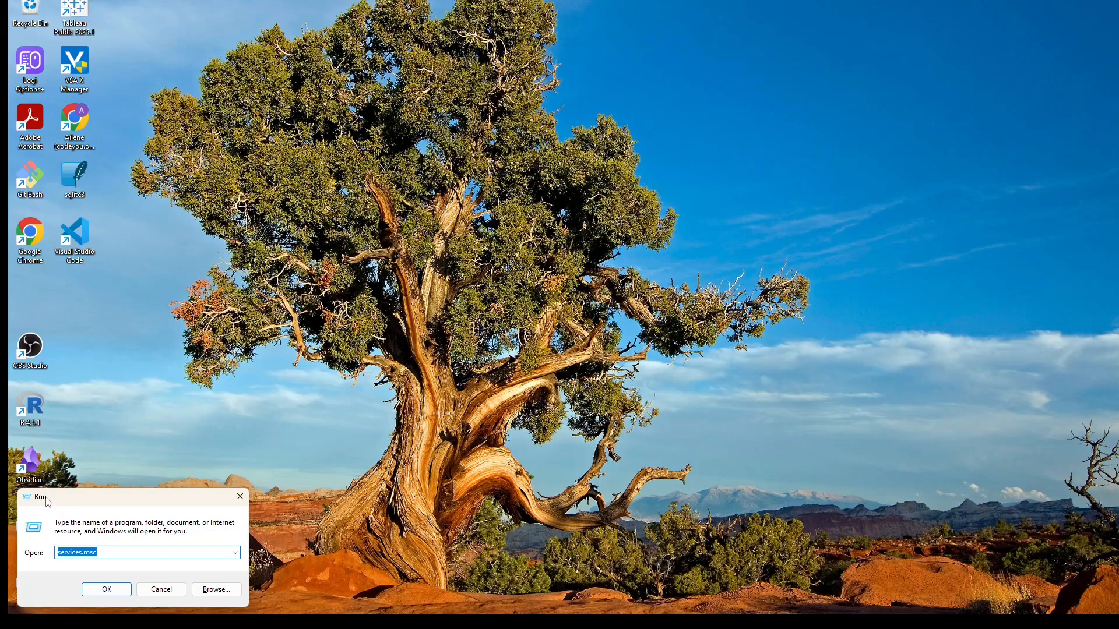
{"action": "left_click", "coordinate": [111, 555]}
{"action": "left_click", "coordinate": [120, 594]}
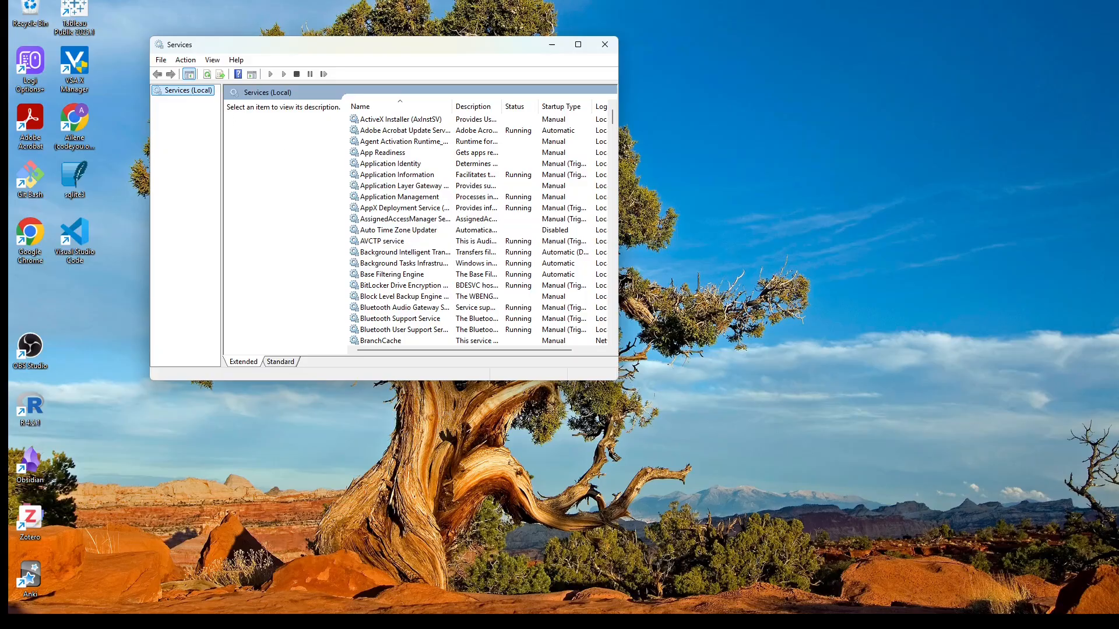
Step: Locate and select the MYSQL80 service to check its status and its stop, pause and restart options
{"action": "scroll", "coordinate": [376, 176], "scroll_direction": "down", "scroll_amount": 9}
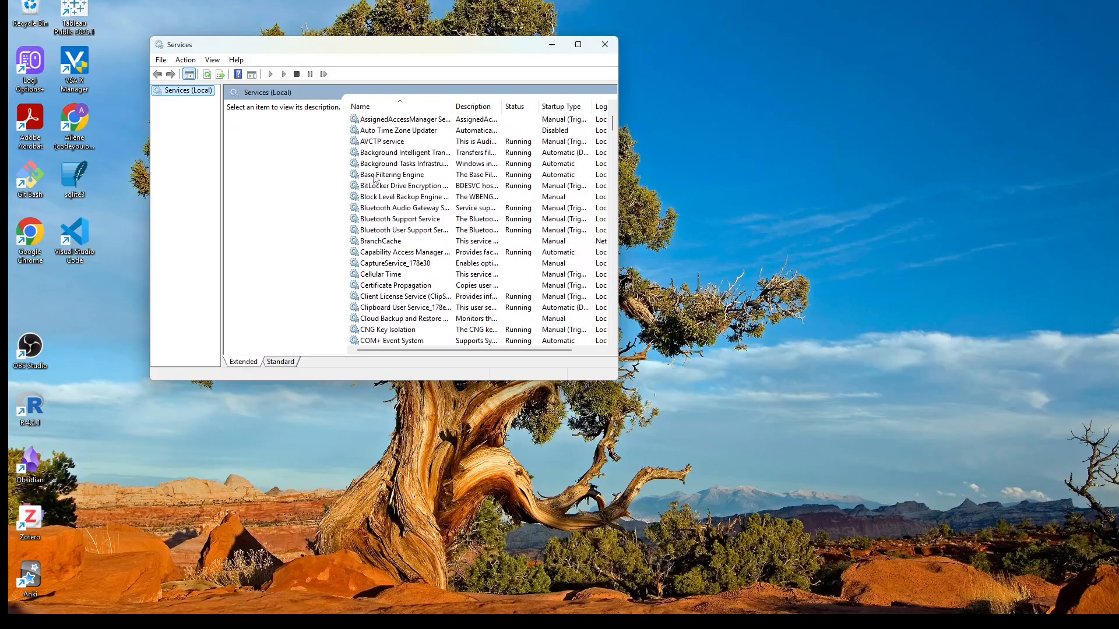
{"action": "scroll", "coordinate": [375, 177], "scroll_direction": "down", "scroll_amount": 20}
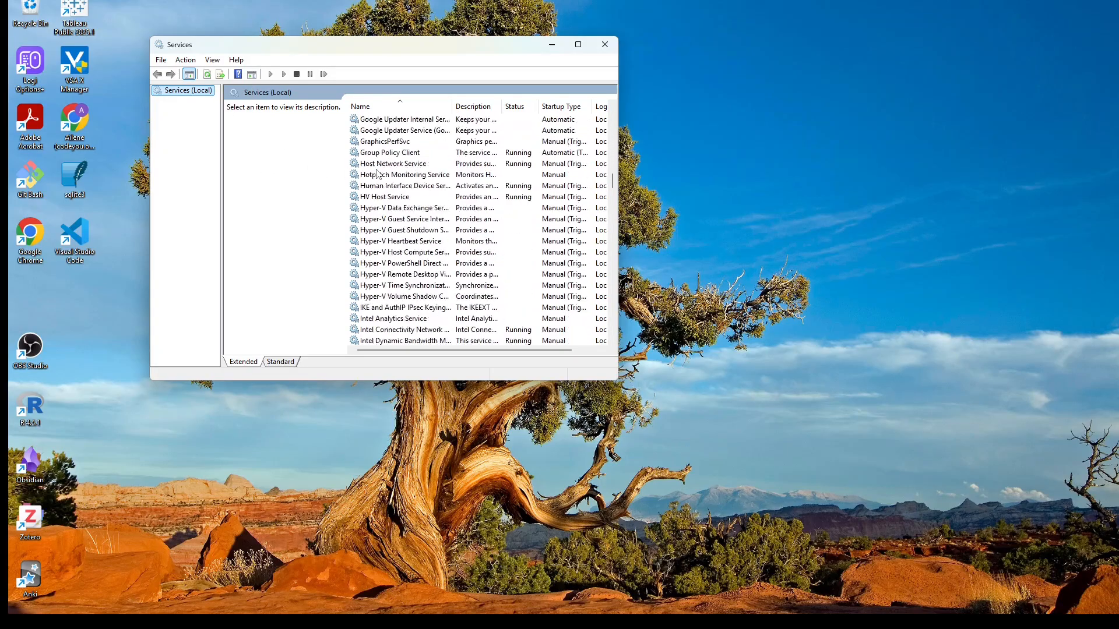
{"action": "scroll", "coordinate": [381, 173], "scroll_direction": "down", "scroll_amount": 9}
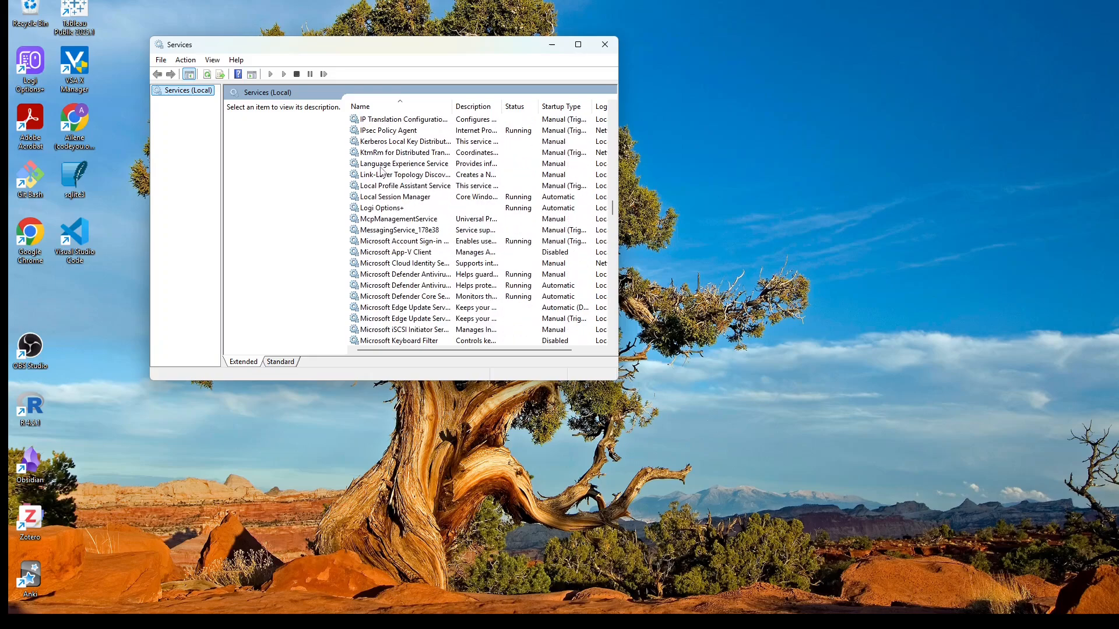
{"action": "scroll", "coordinate": [382, 172], "scroll_direction": "down", "scroll_amount": 5}
{"action": "left_click", "coordinate": [394, 264]}
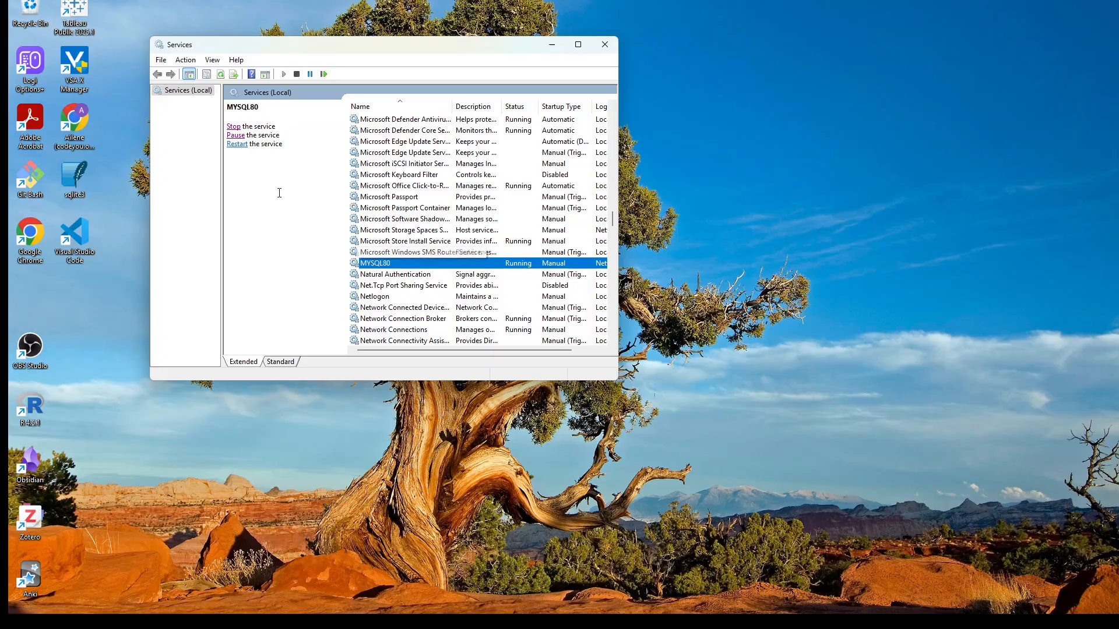
{"action": "left_click", "coordinate": [235, 127]}
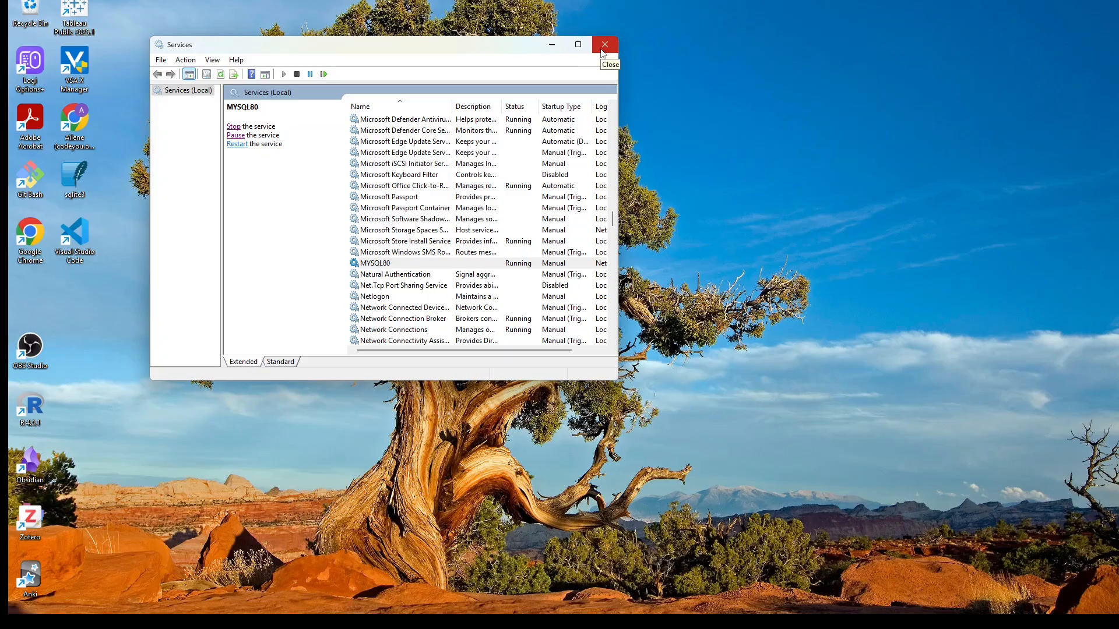
{"action": "left_click_drag", "start_coordinate": [341, 46], "coordinate": [343, 71]}
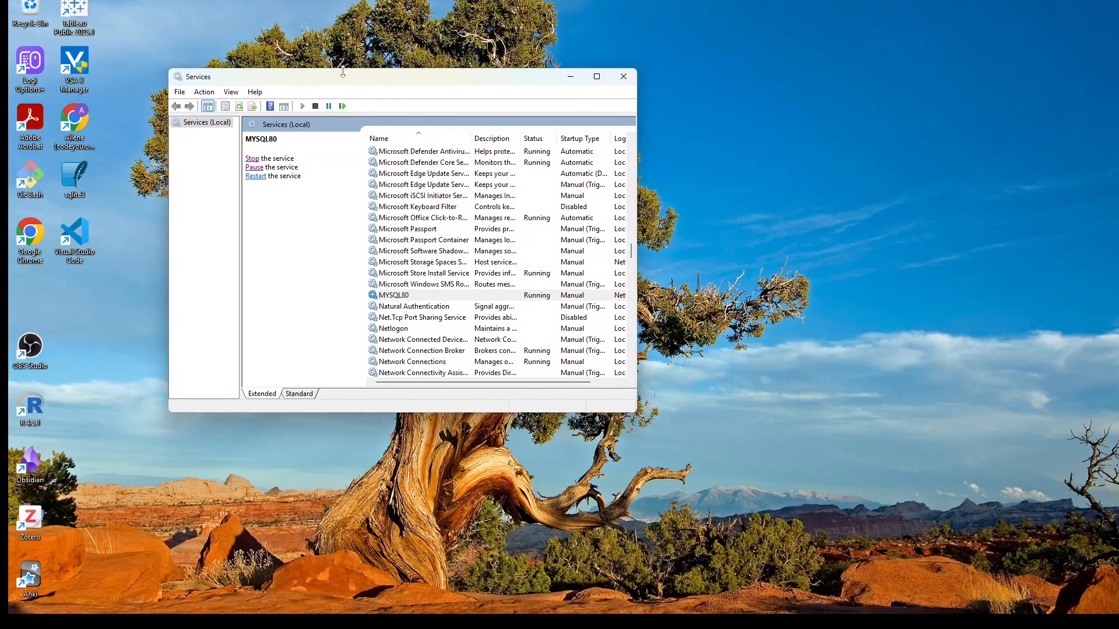